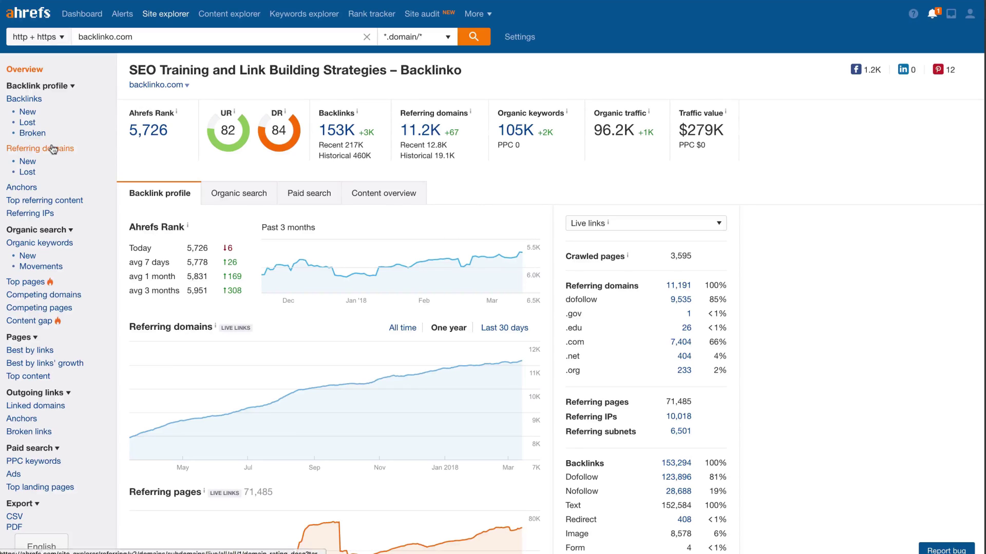
Step: Show the referring domains of backlinko.com, filtered to Dofollow links and sorted by the dofollow column
click(53, 149)
click(149, 96)
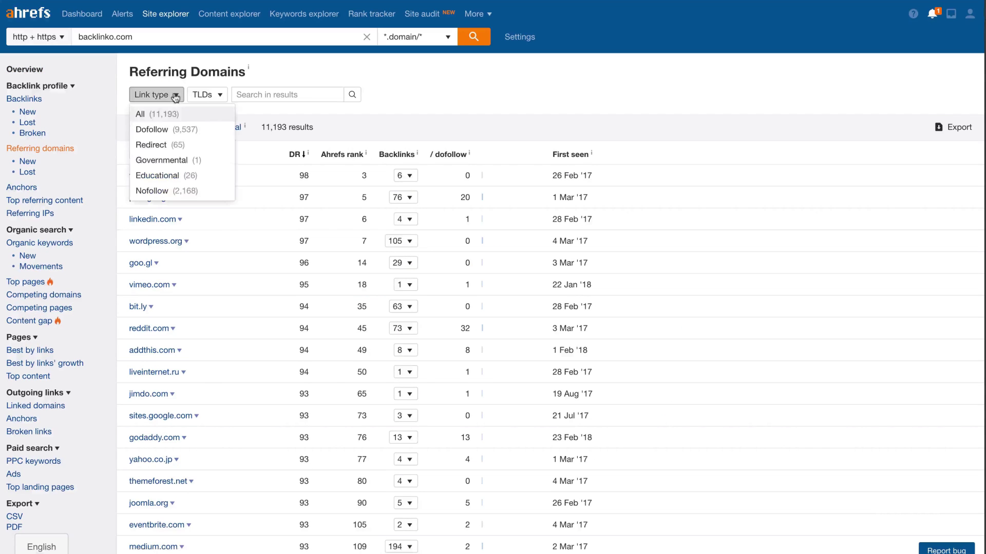
click(165, 129)
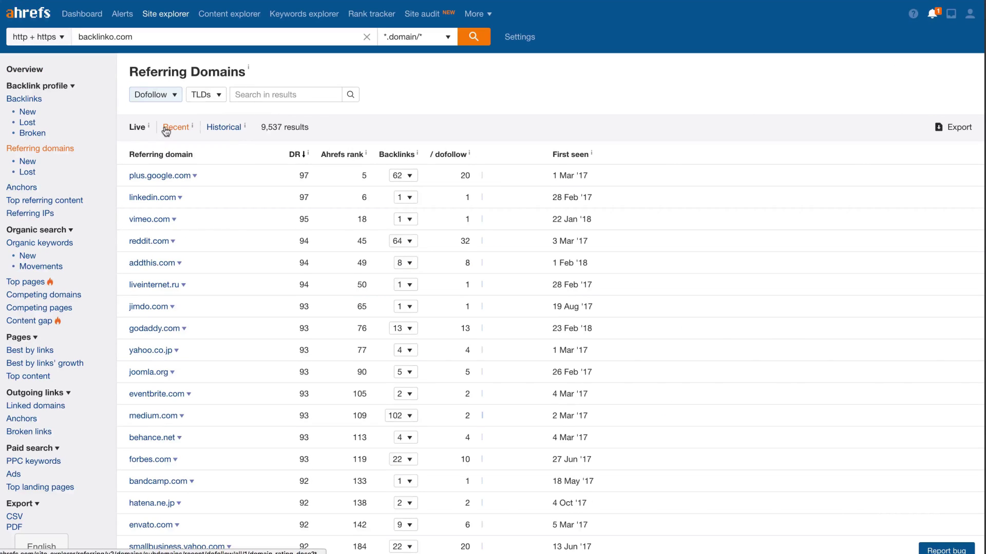
click(450, 154)
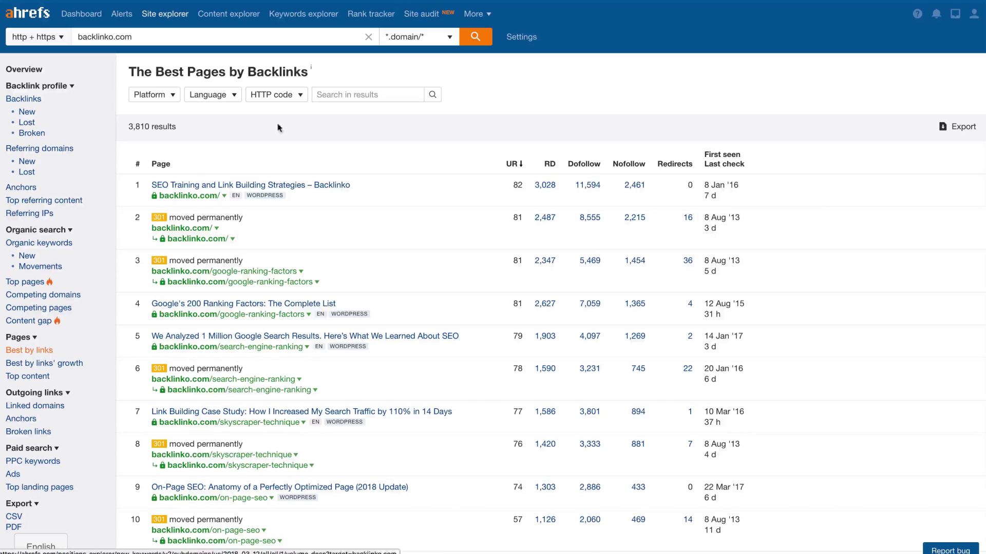
Step: Filter backlinko.com's best pages by backlinks to those with HTTP code 200 ok
click(292, 95)
click(295, 131)
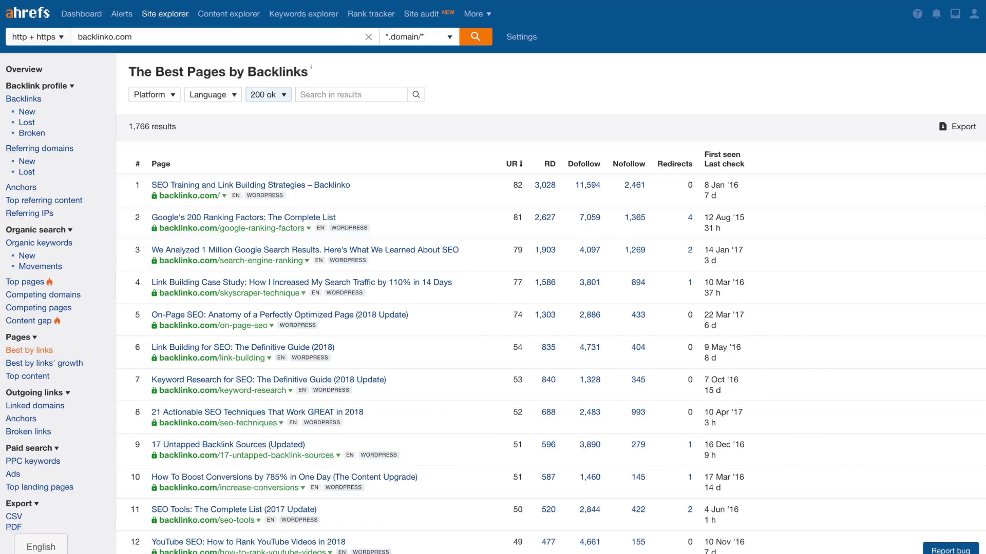
click(473, 14)
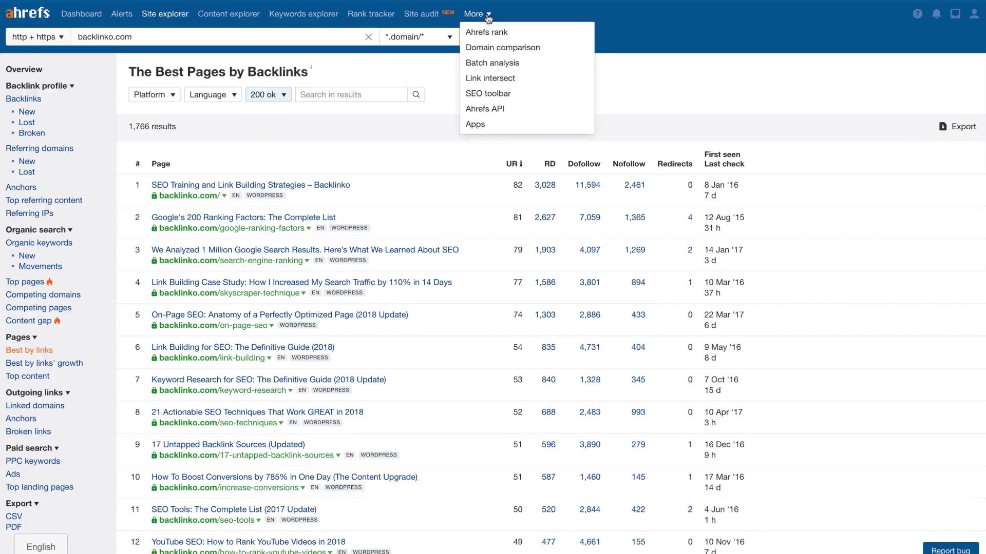
click(483, 80)
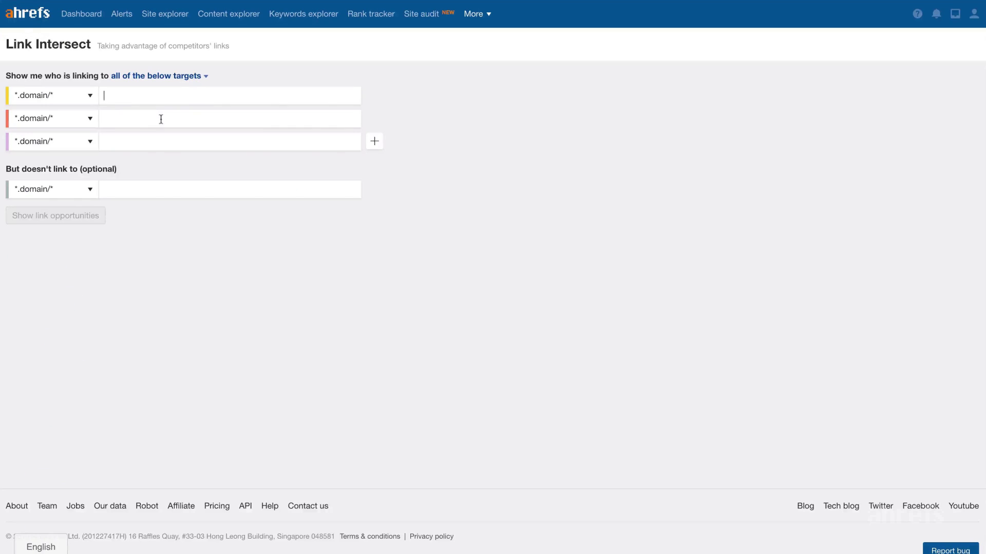
text(https://backlinko.com/google-ranking-factors)
click(132, 96)
drag(133, 96, 61, 96)
key(BackSpace)
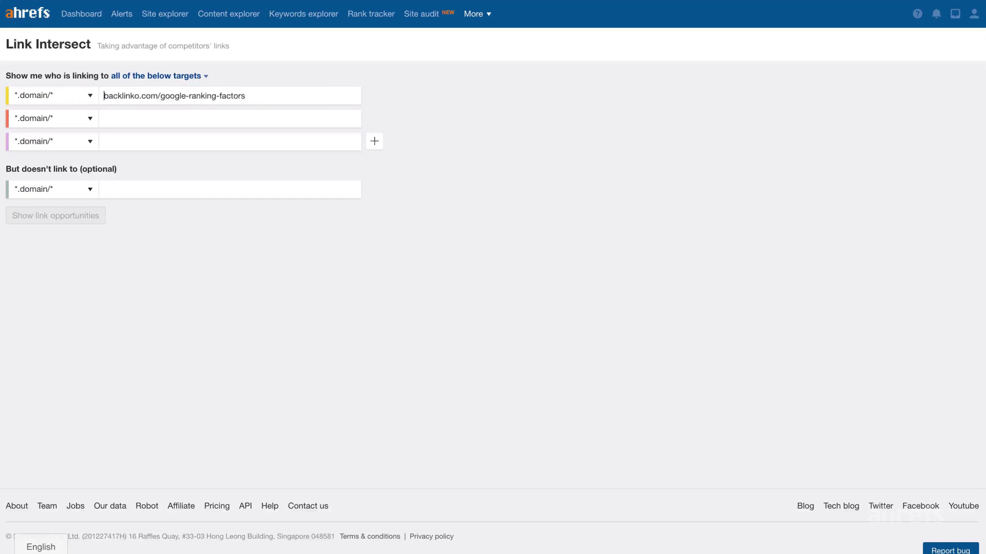
click(72, 96)
click(66, 131)
Step: Add two target rows and enter backlinko.com's /search-engine-ranking, /skyscraper-technique, /on-page-seo and /link-building pages as targets two to five
click(186, 118)
text(backlinko.com/search-engine-ranking)
click(374, 141)
click(374, 164)
click(154, 142)
key(ctrl+v)
click(155, 159)
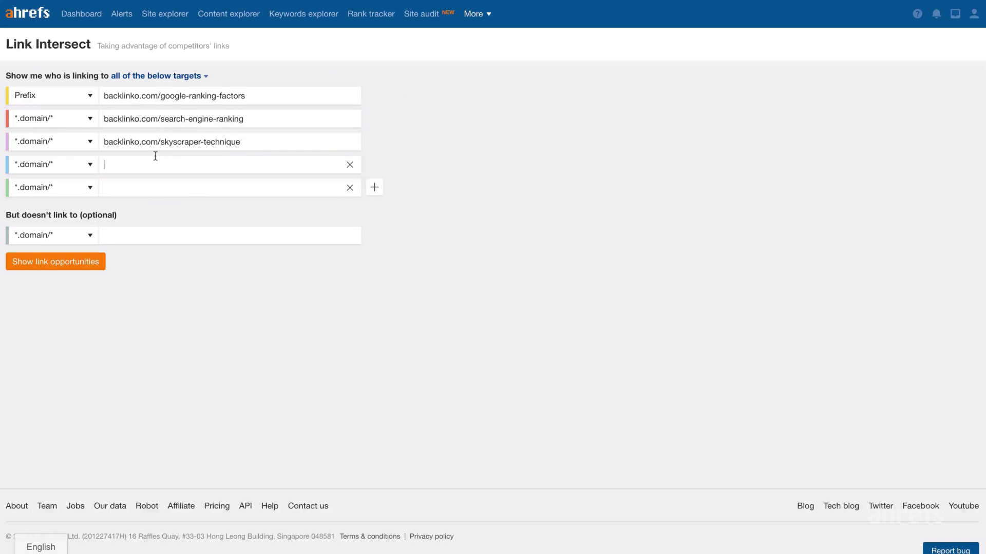
text(backlinko.com/on-page-seo)
click(205, 186)
text(backlinko.com/link-building)
Step: Set targets two to five to Prefix mode and show the link opportunities
click(82, 119)
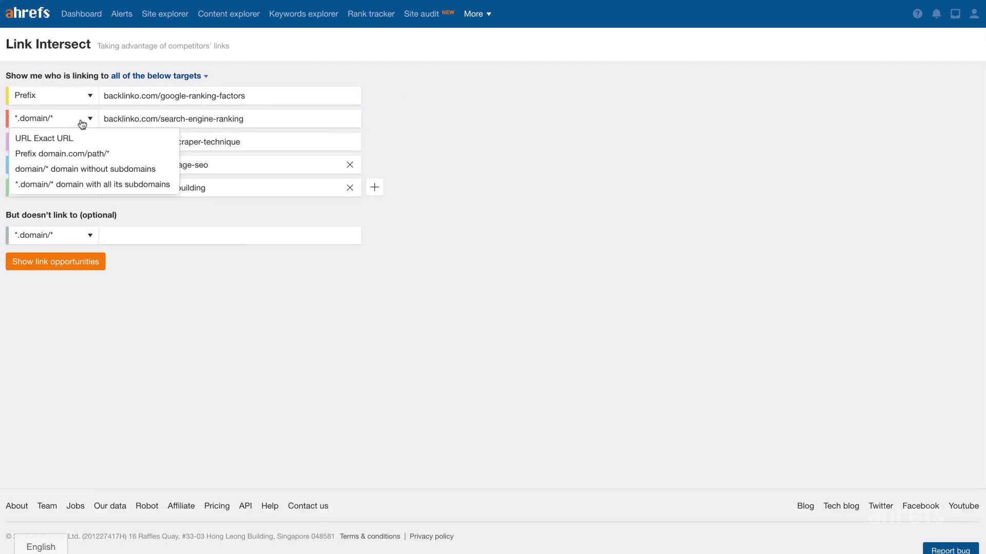
click(62, 154)
click(82, 142)
click(62, 176)
click(82, 164)
click(62, 199)
click(82, 188)
click(68, 222)
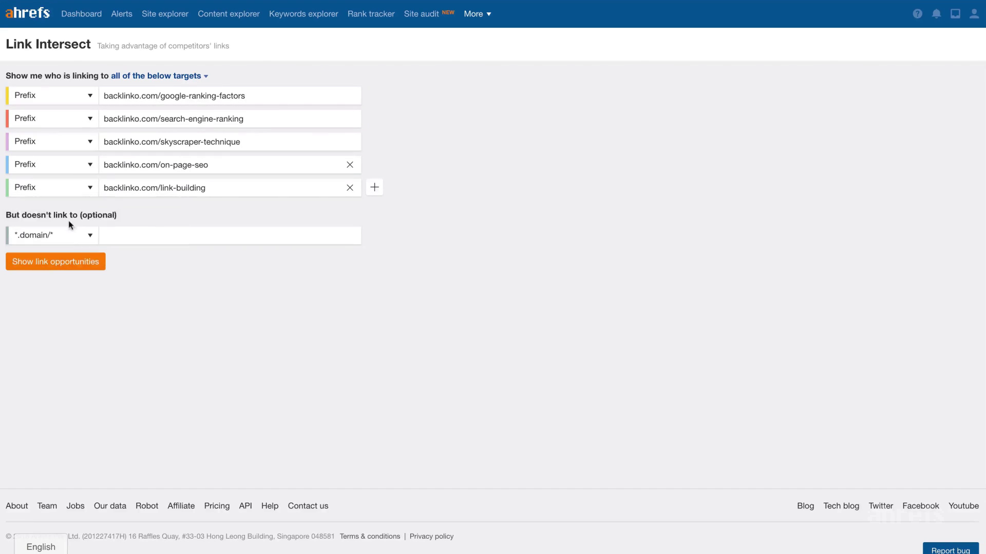
click(86, 264)
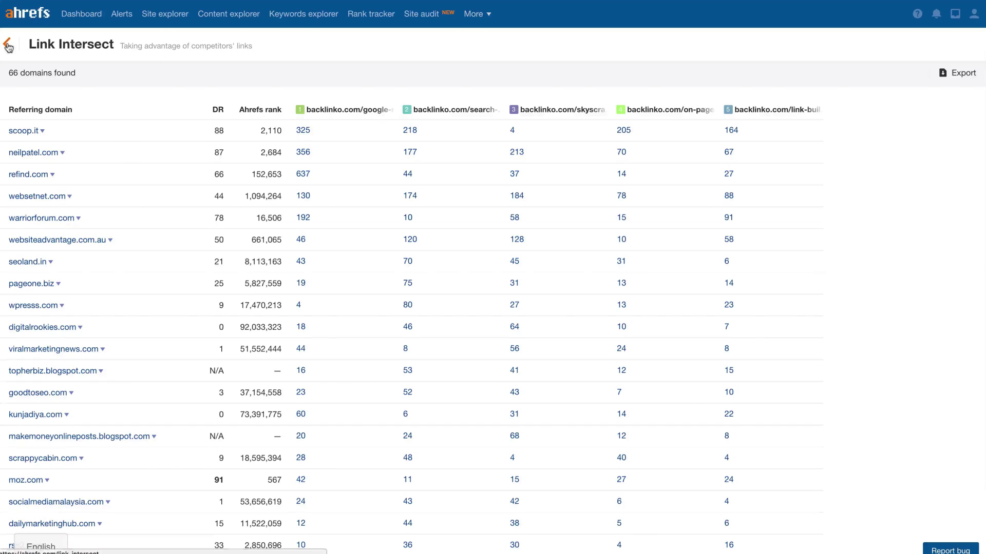
Step: Return to the Link Intersect form, exclude domains linking to ahrefs.com and show the link opportunities again
click(8, 45)
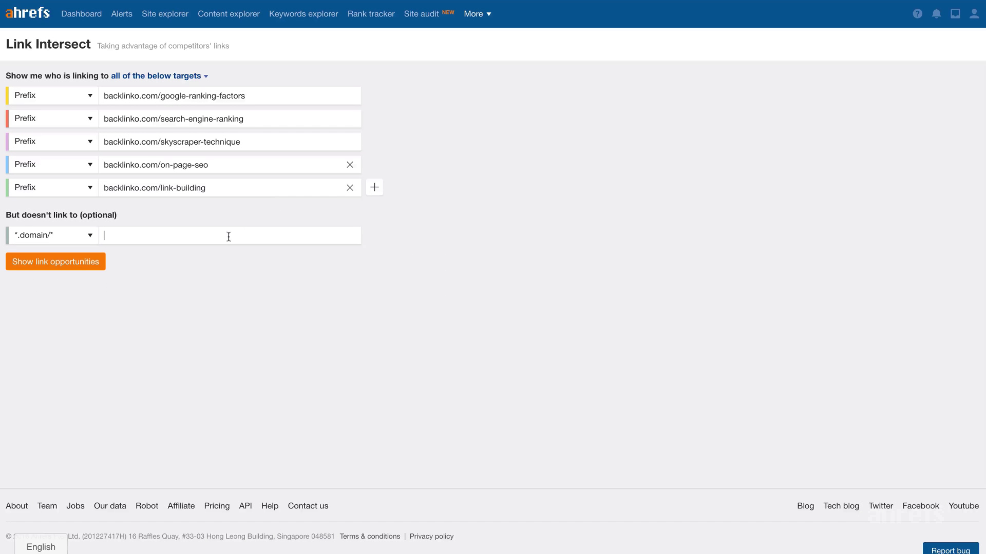
text(ahrefs.com)
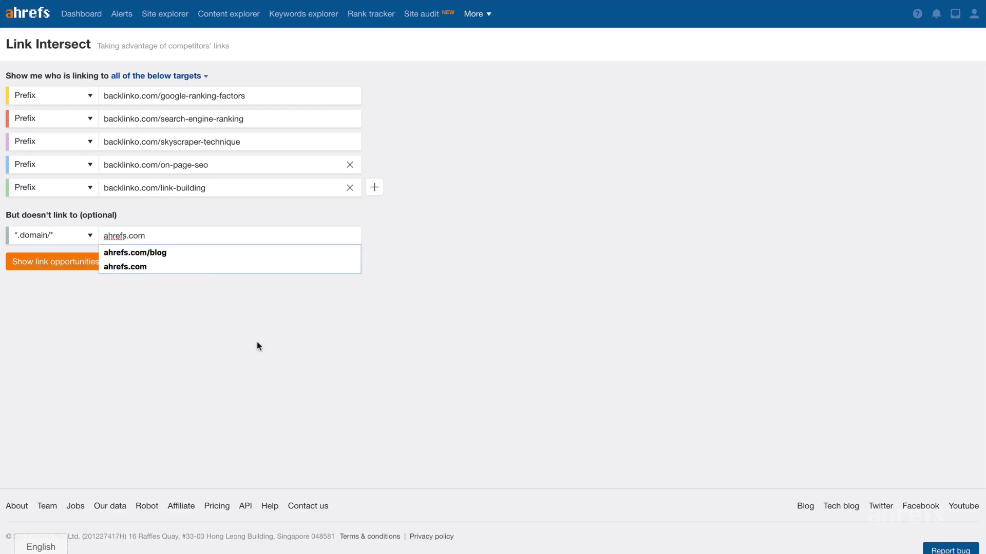
click(257, 346)
click(73, 266)
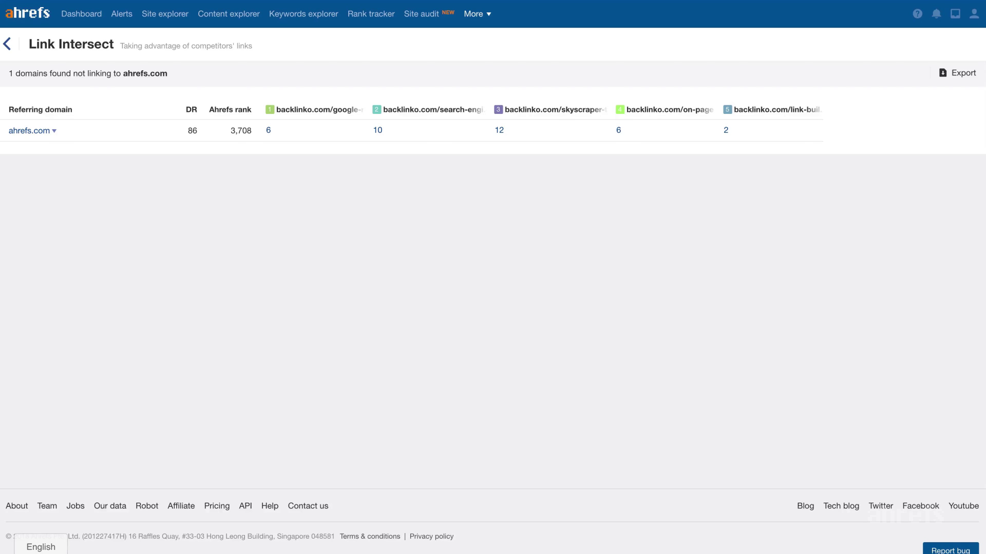
Step: Change the match condition to any of the below targets, show the link opportunities and look through the Intersect values
click(7, 44)
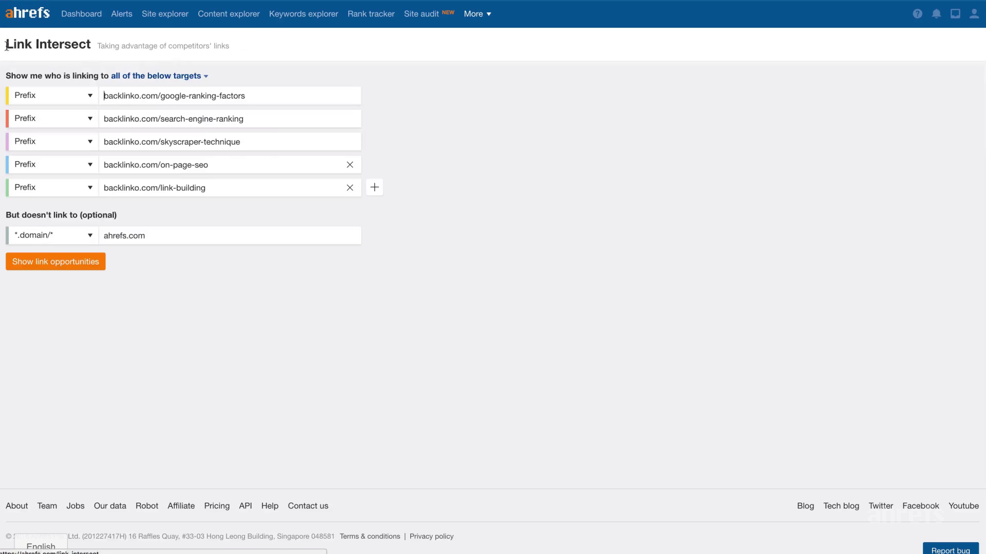
click(188, 76)
click(174, 109)
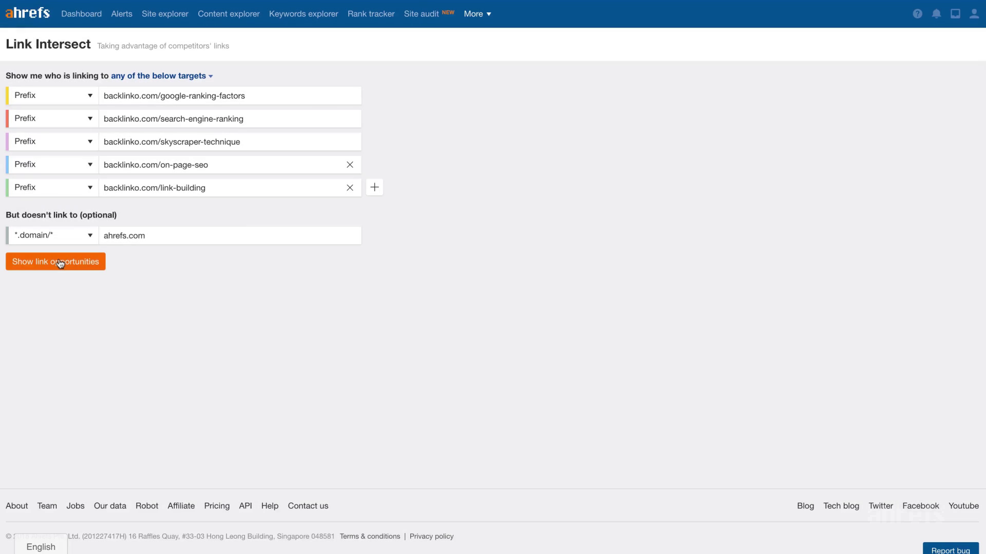
click(60, 264)
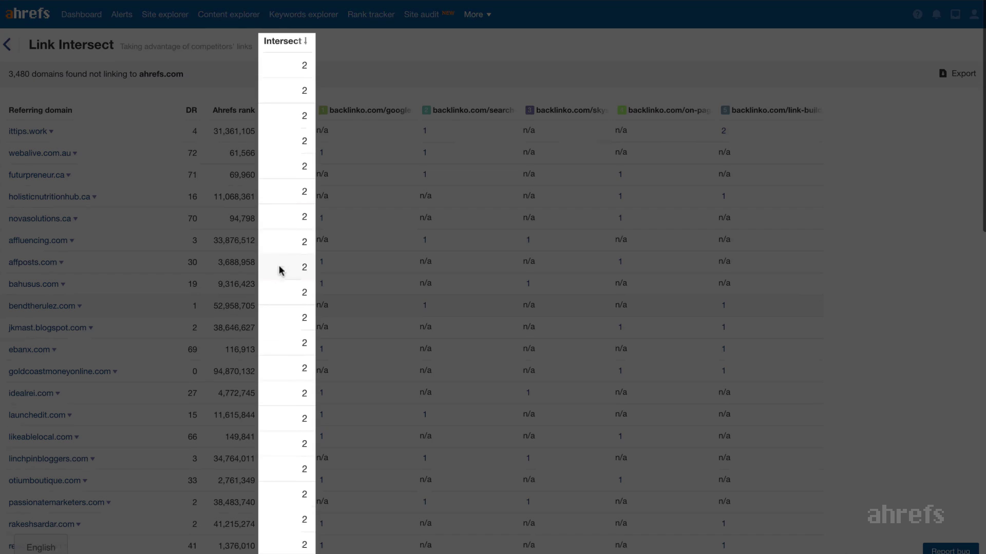
scroll(280, 308, down, 15)
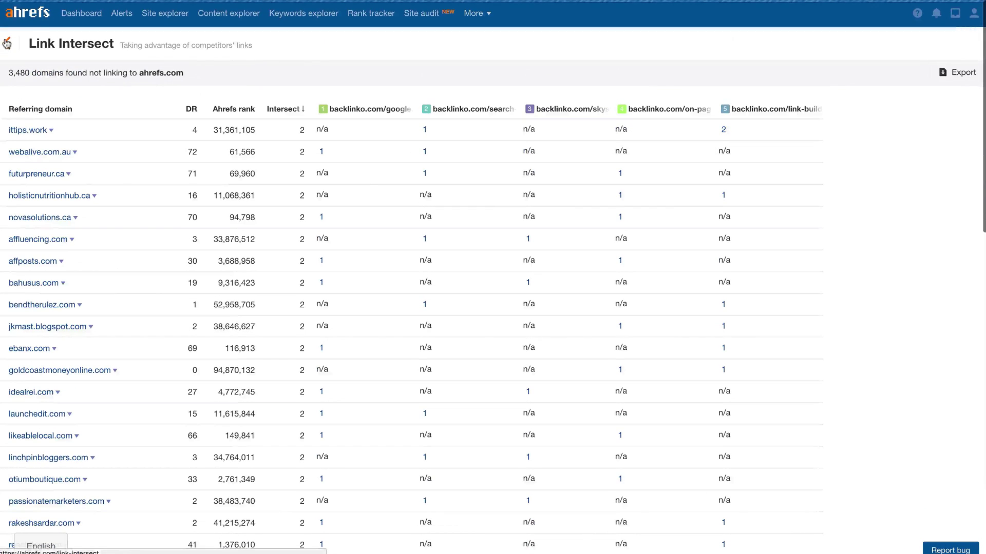
click(6, 43)
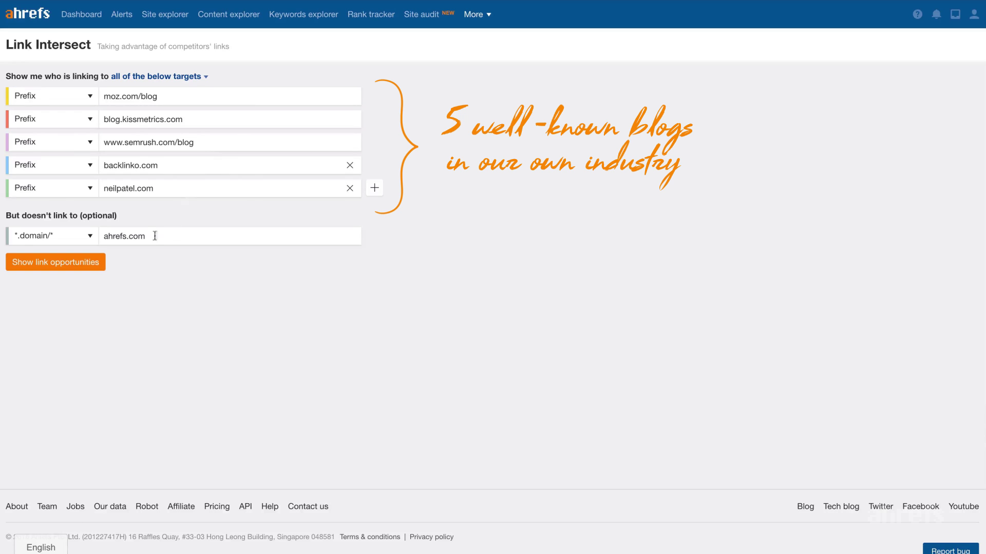
click(90, 263)
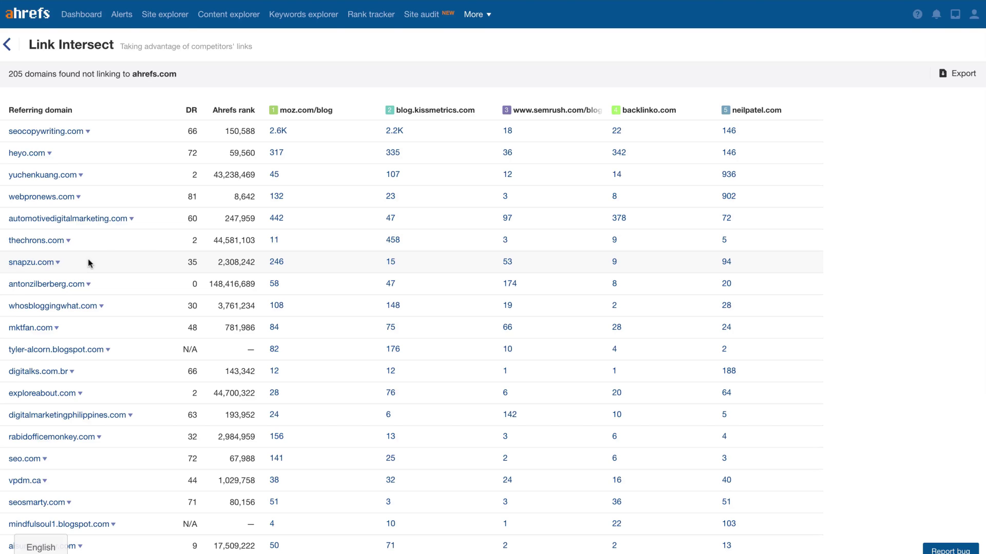
Step: Show link opportunities for the five competing blogs again, matching domains that link to any of the below targets
click(7, 44)
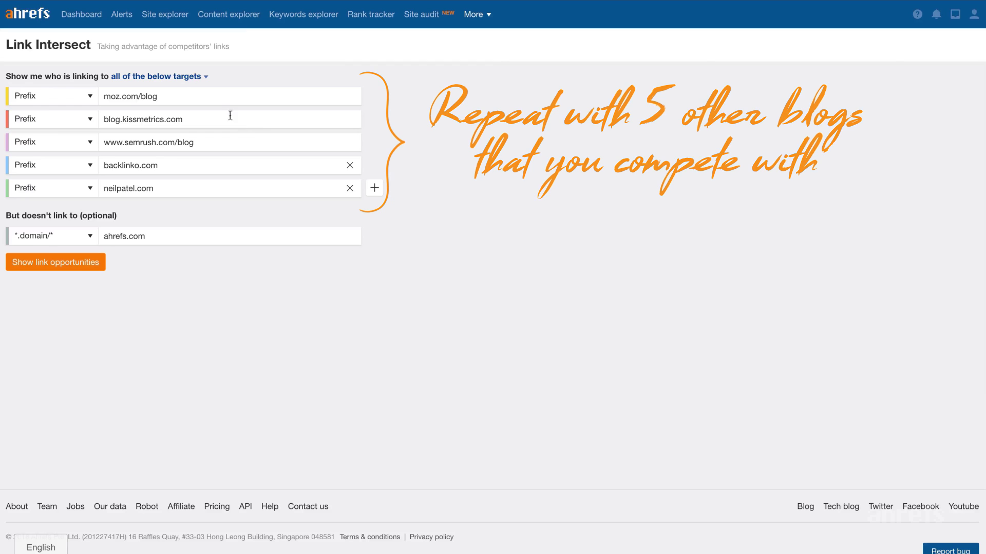
click(192, 77)
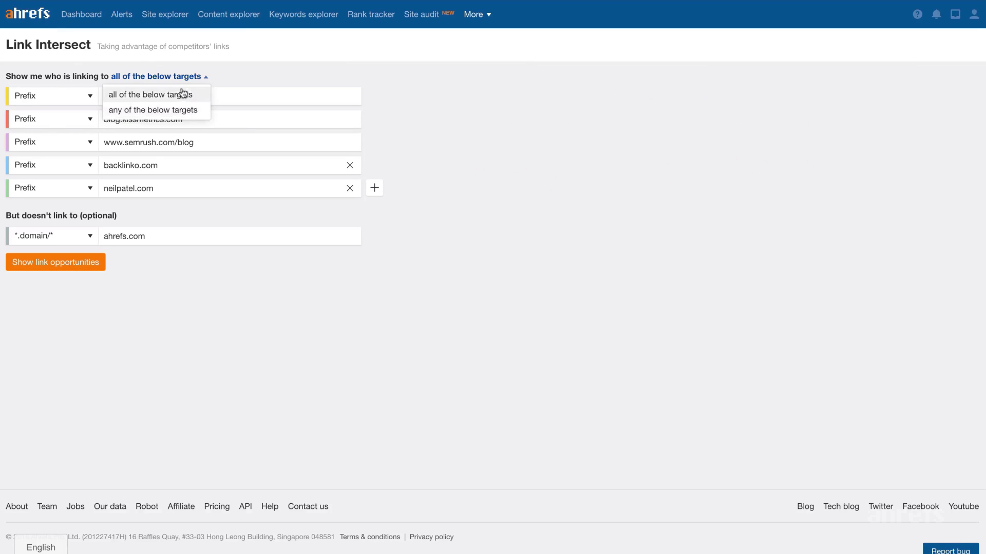
click(182, 110)
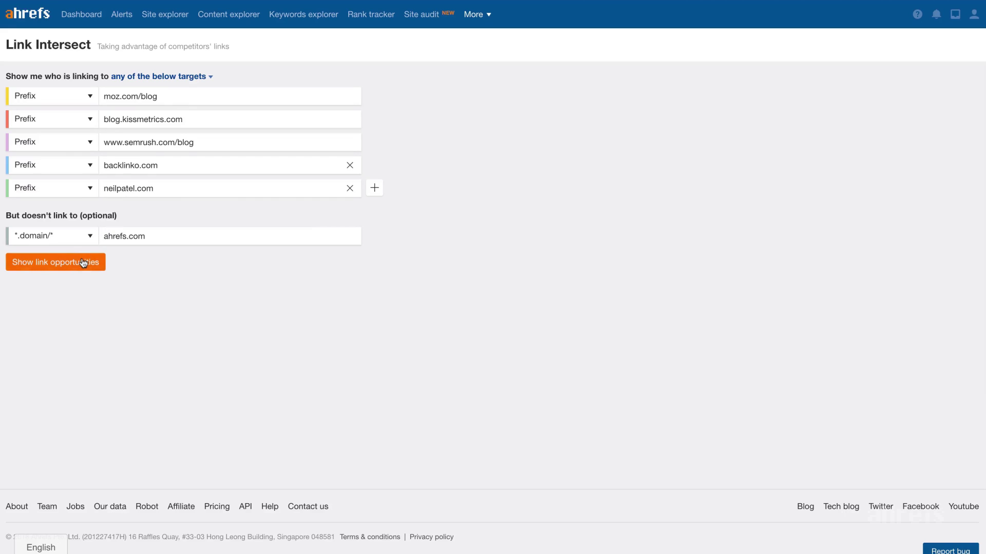
click(84, 262)
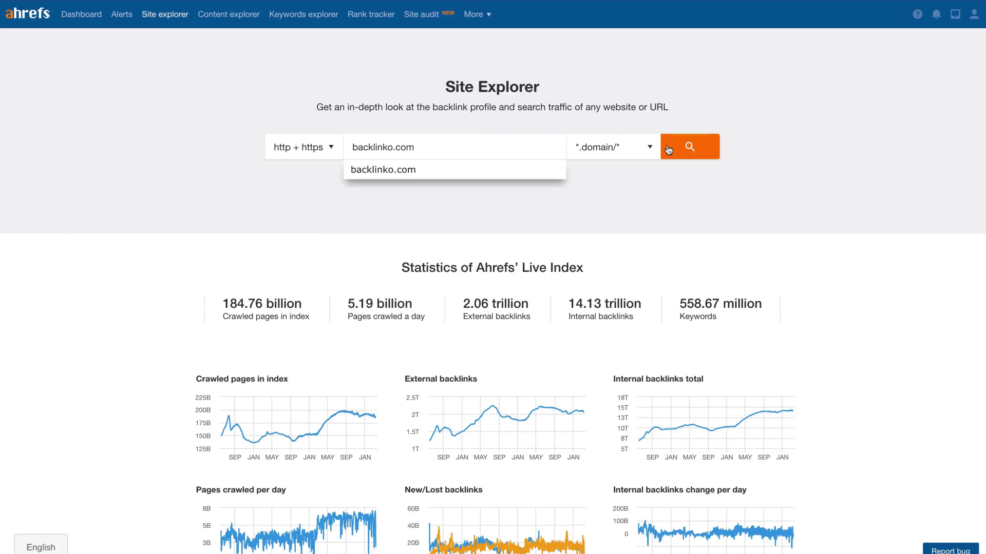
Step: Look up backlinko.com in Site Explorer and examine its new backlinks
click(678, 148)
click(27, 111)
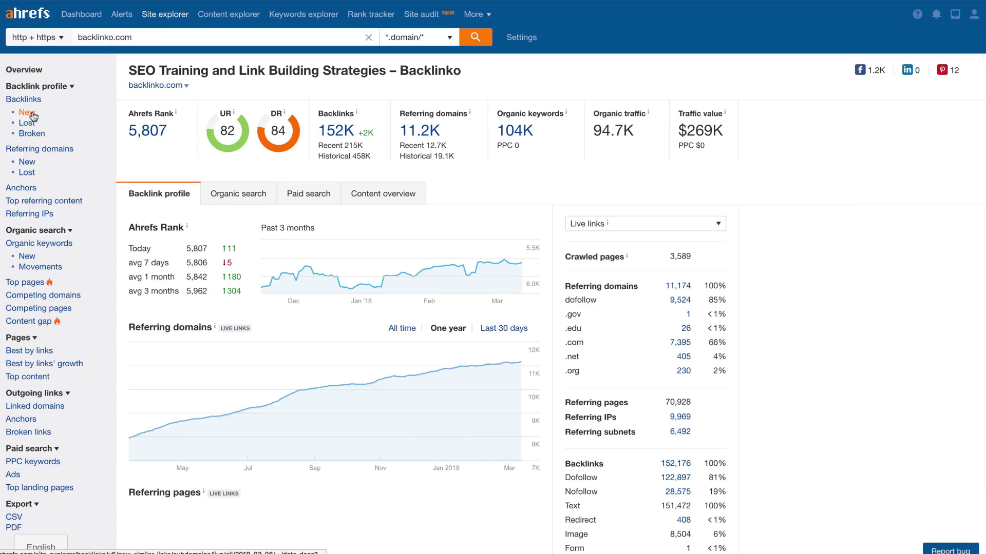
scroll(344, 378, down, 15)
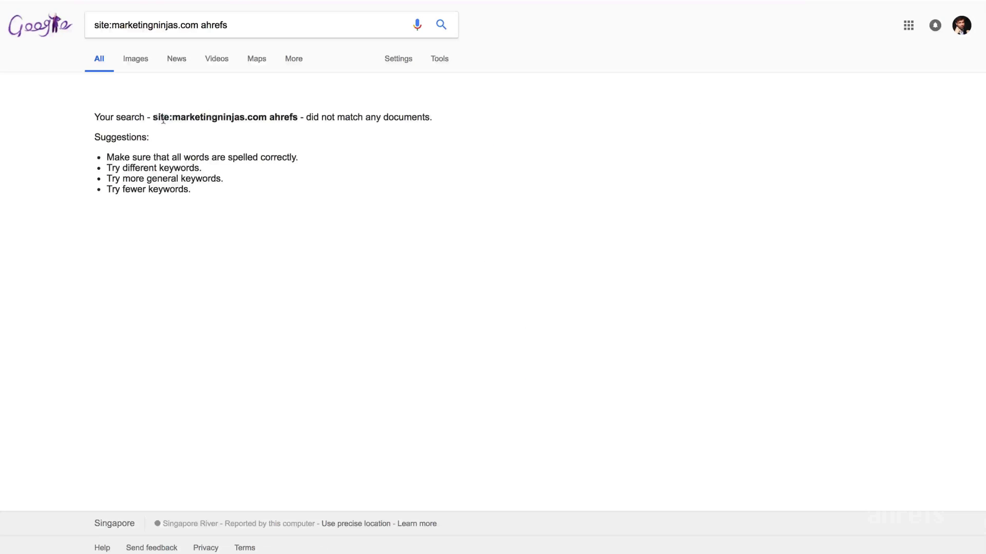
Step: Examine the Google results for site:marketingninjas.com ahrefs, highlighting the query on the page
drag(153, 118, 435, 125)
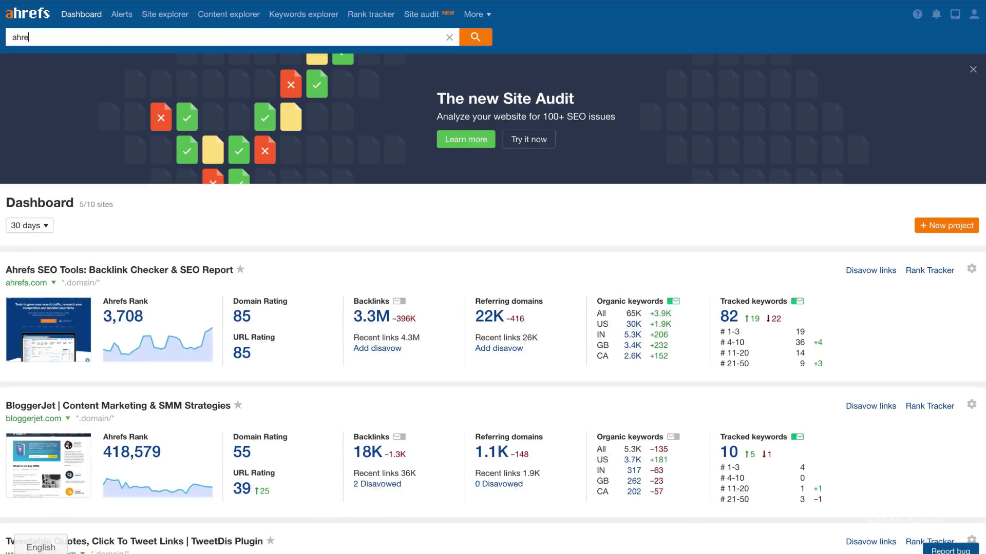
Step: Look up ahrefs.com in Ahrefs Site Explorer and search its referring domains for marketingninjas.com
text(.com)
key(Return)
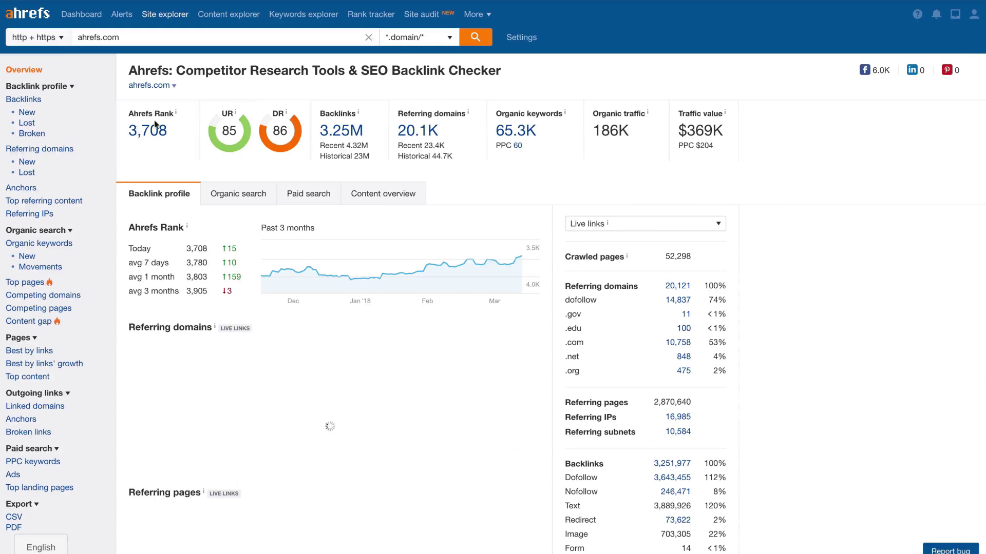
click(62, 152)
click(288, 95)
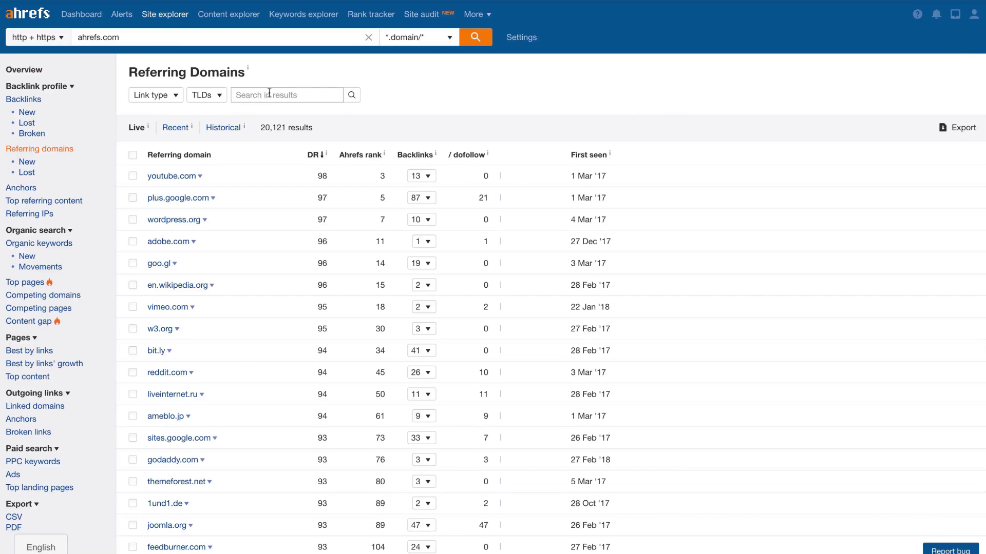
text(marketingninjas.com)
key(Return)
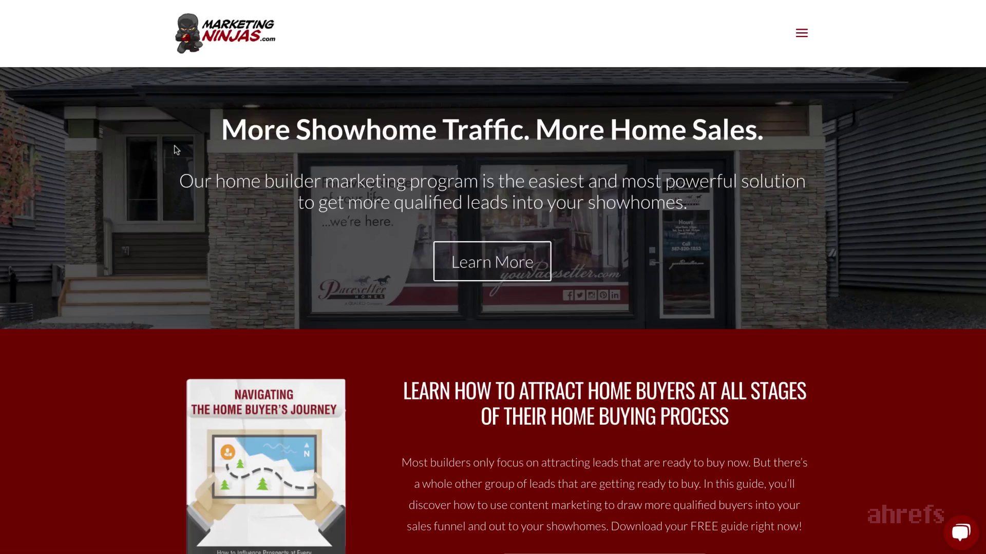
Step: Look through the marketingninjas.com home page and the posts on its blog
scroll(174, 146, down, 8)
scroll(174, 149, down, 5)
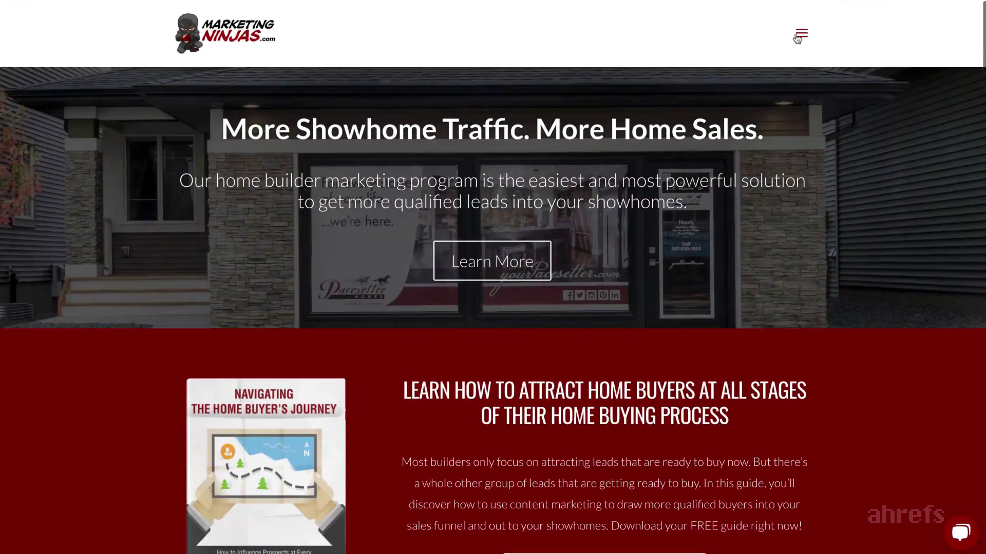
click(796, 36)
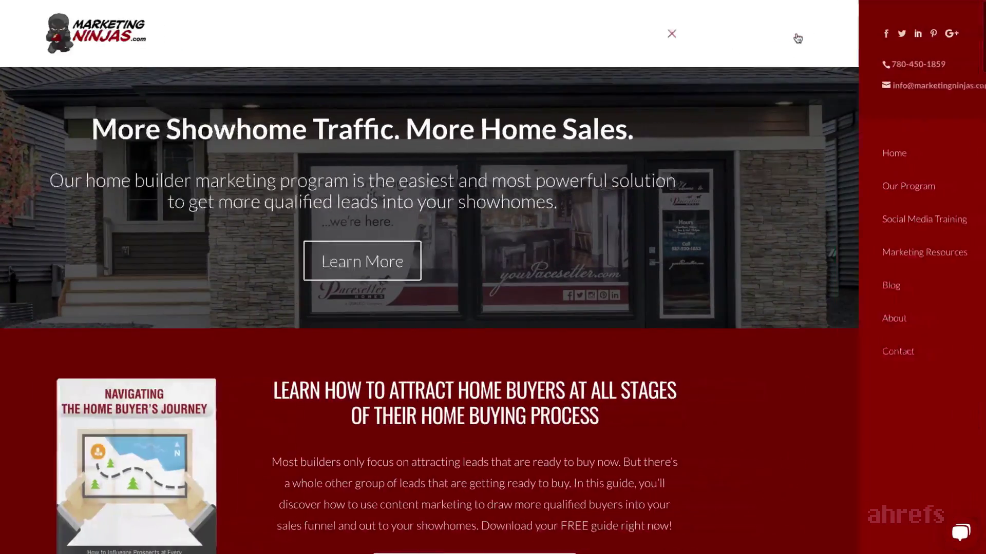
click(858, 288)
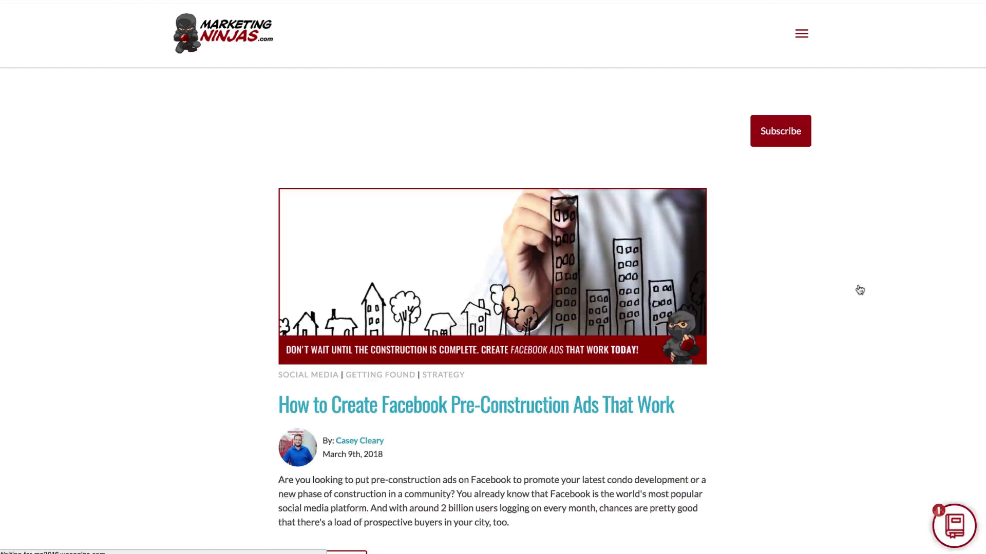
scroll(261, 163, down, 10)
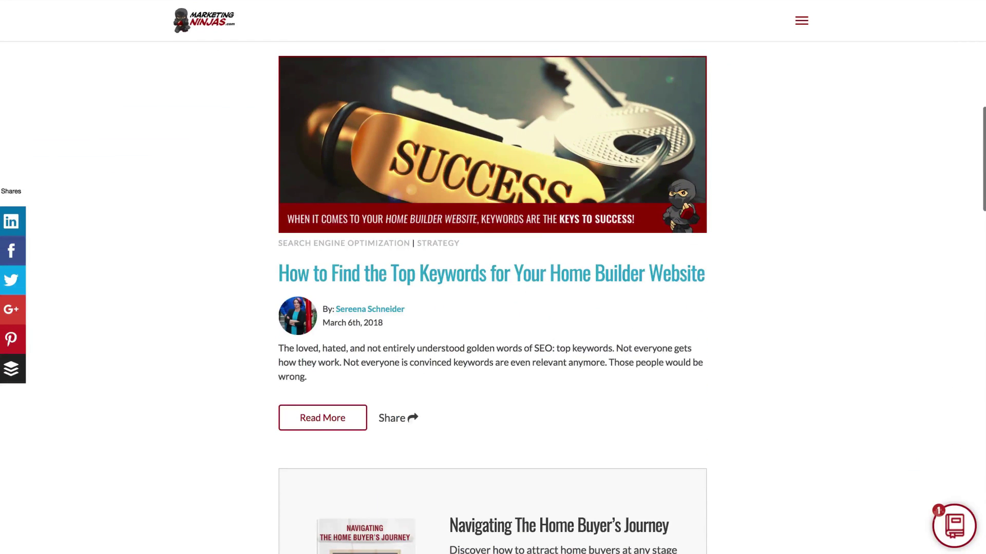
scroll(261, 163, up, 10)
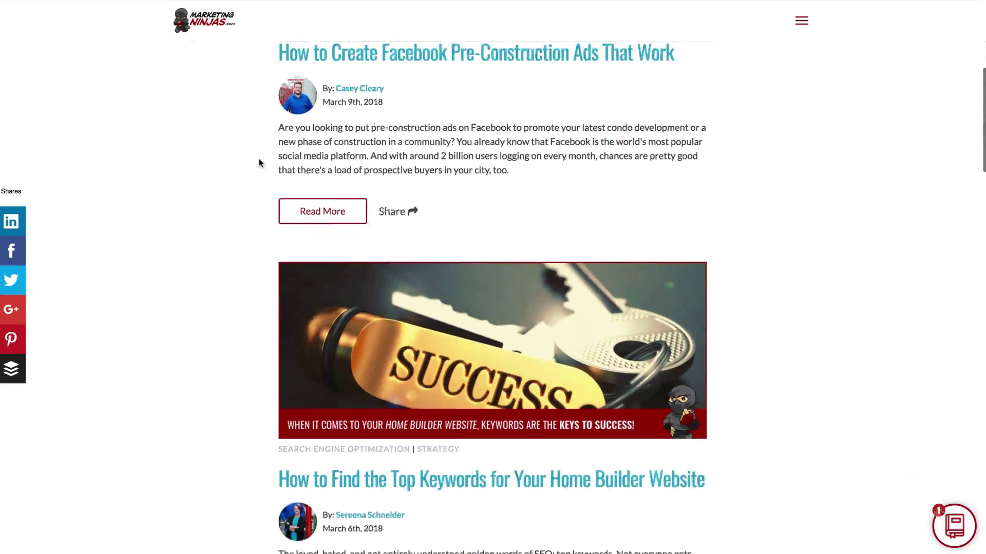